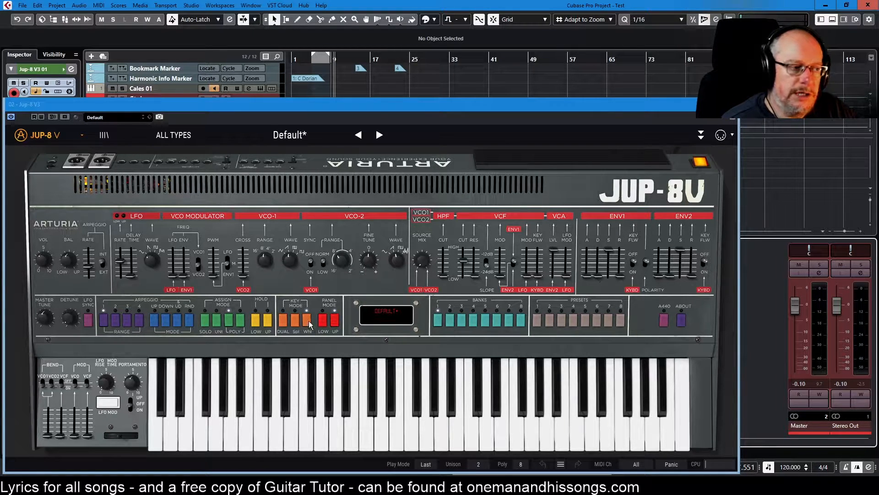
Step: Set the key mode to Split and switch between the upper and lower panels, ending on the lower one
click(325, 323)
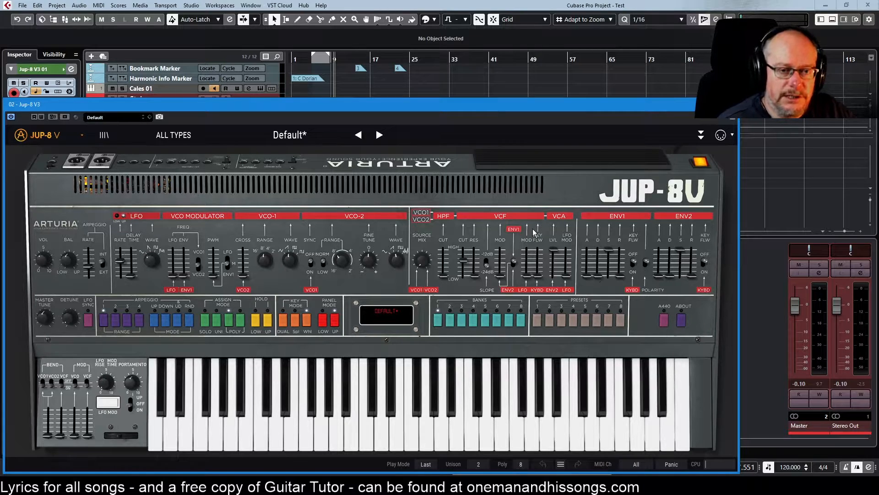
click(296, 320)
click(324, 318)
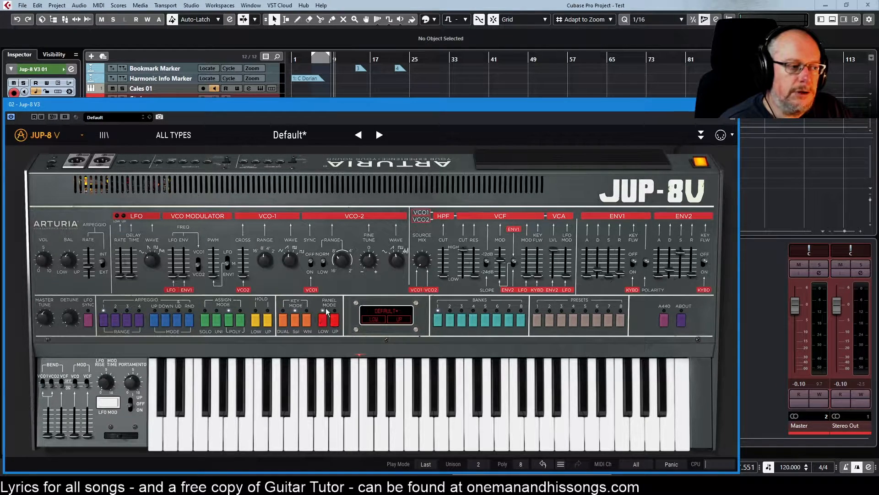
click(334, 321)
click(326, 320)
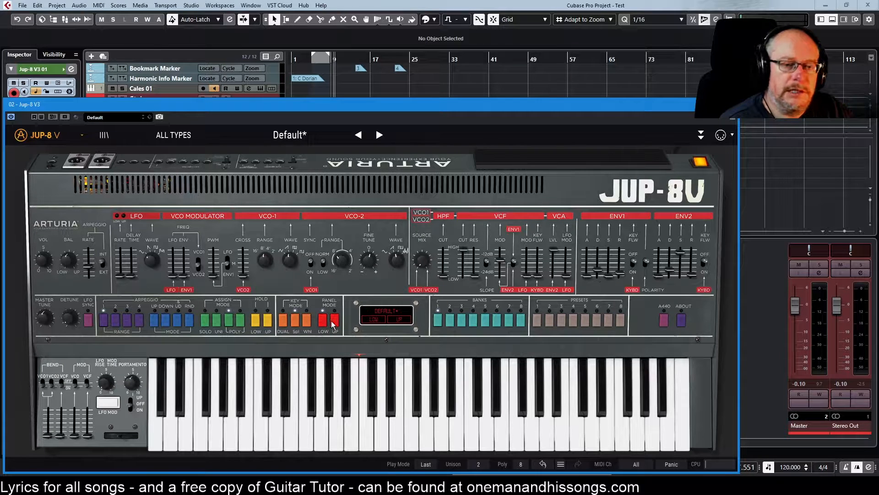
Step: Change the key mode to Whole, return it to Split, and show the lower panel
click(310, 323)
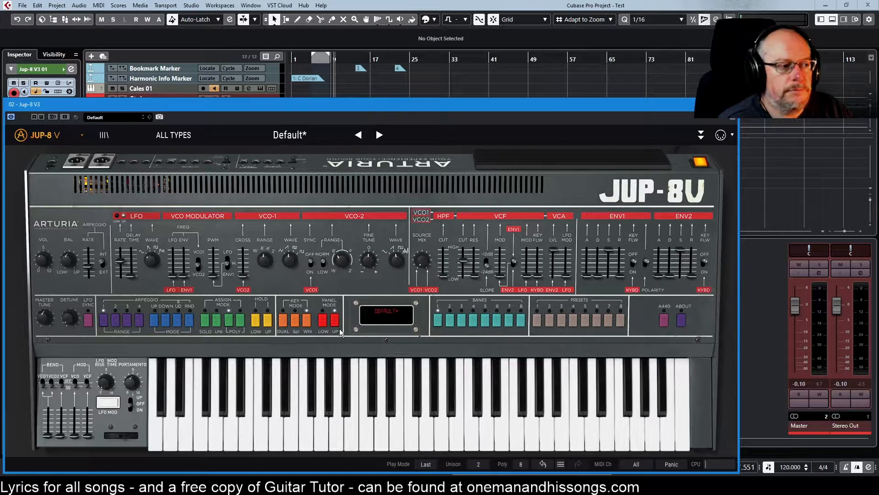
click(295, 321)
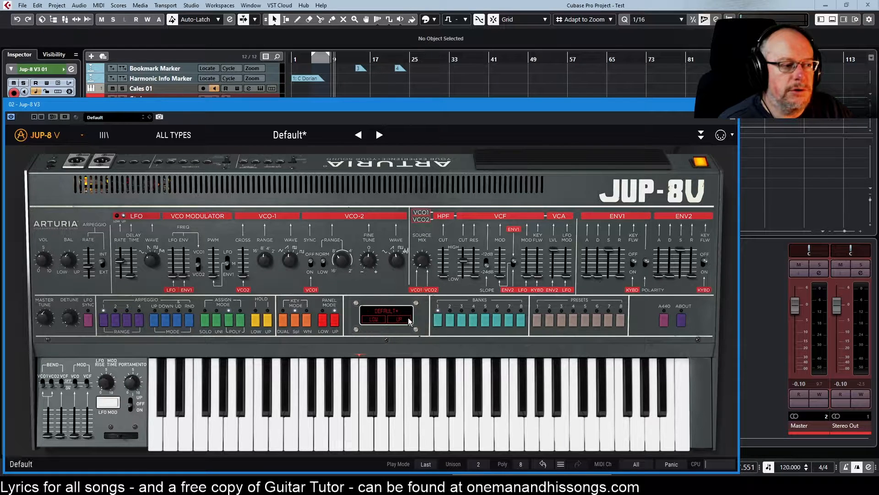
click(323, 323)
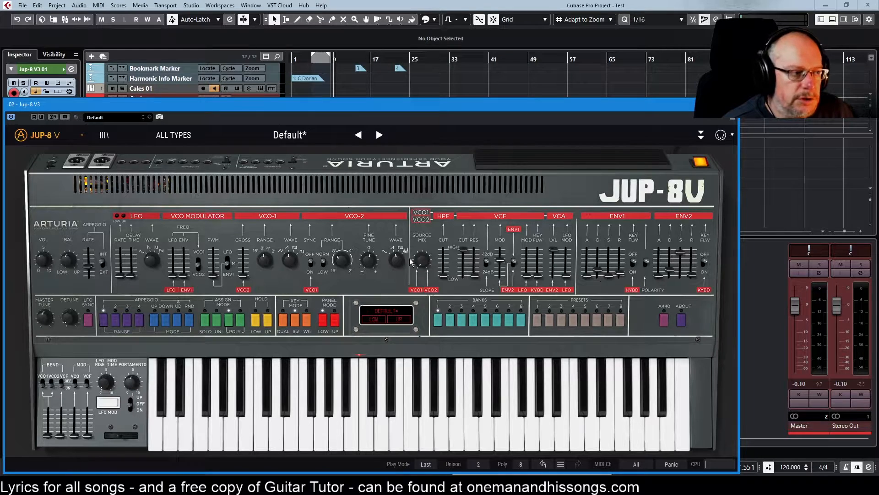
Step: Alternate between the lower and upper panel modes to compare their control settings, ending on the upper panel
click(336, 325)
click(326, 324)
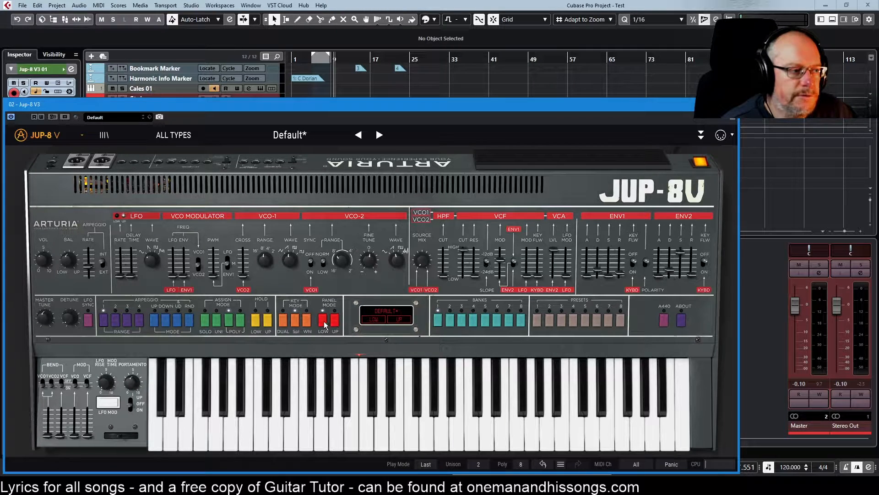
click(335, 324)
click(324, 324)
click(332, 320)
click(322, 322)
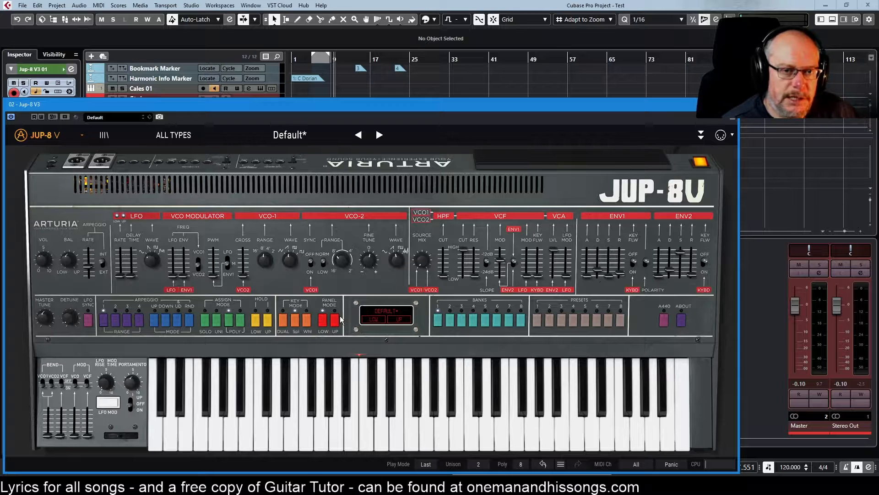
click(333, 322)
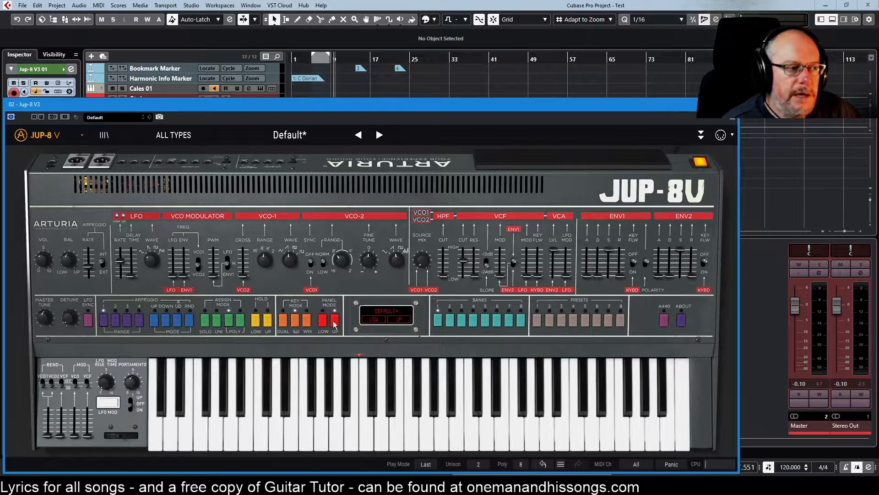
mouse_move(359, 353)
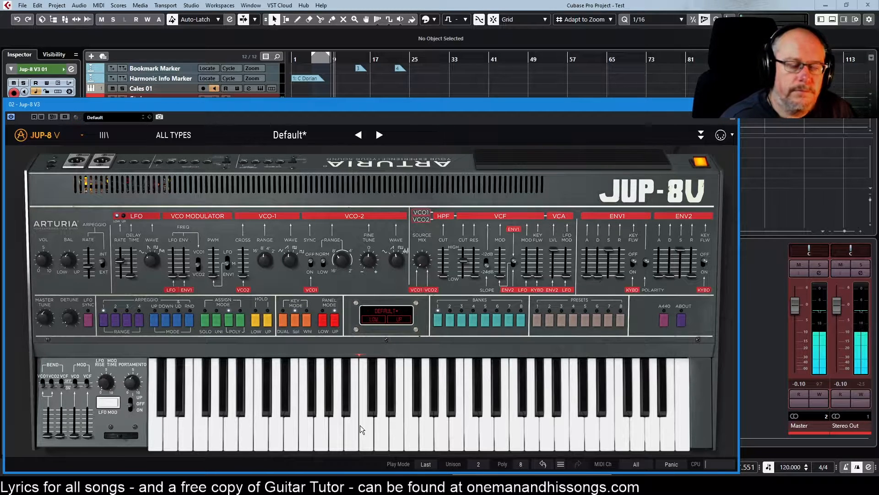
Step: Raise the LFO rate and the LFO frequency modulation of the VCO modulator on the lower panel
click(323, 321)
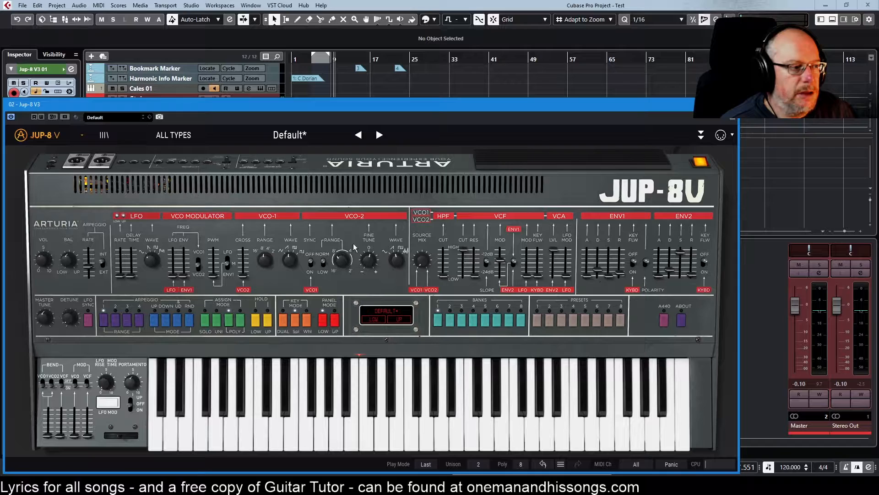
drag(120, 276, 120, 265)
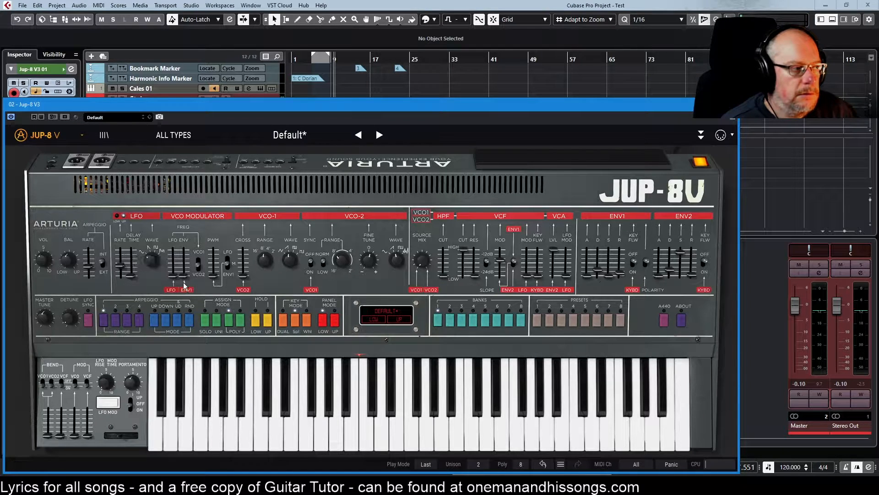
drag(173, 275, 174, 268)
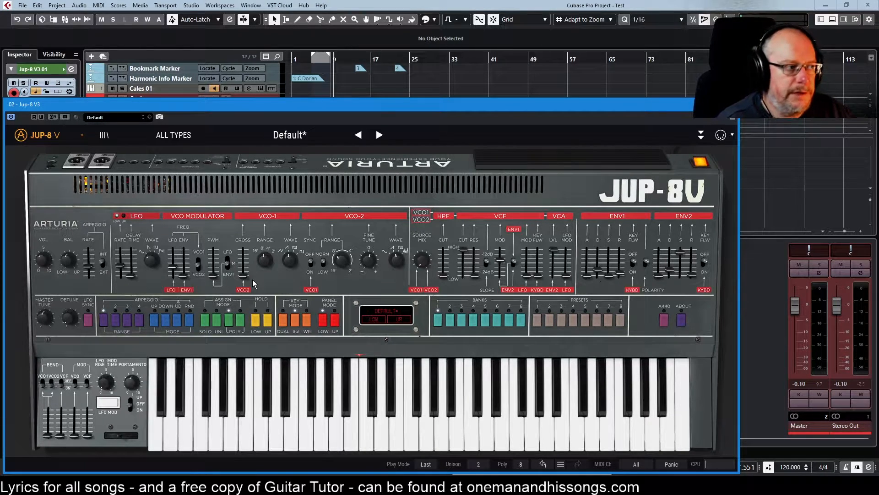
Step: Lower the upper panel's LFO rate, and reduce the lower panel's LFO rate and VCO modulator LFO amount to minimum
click(338, 320)
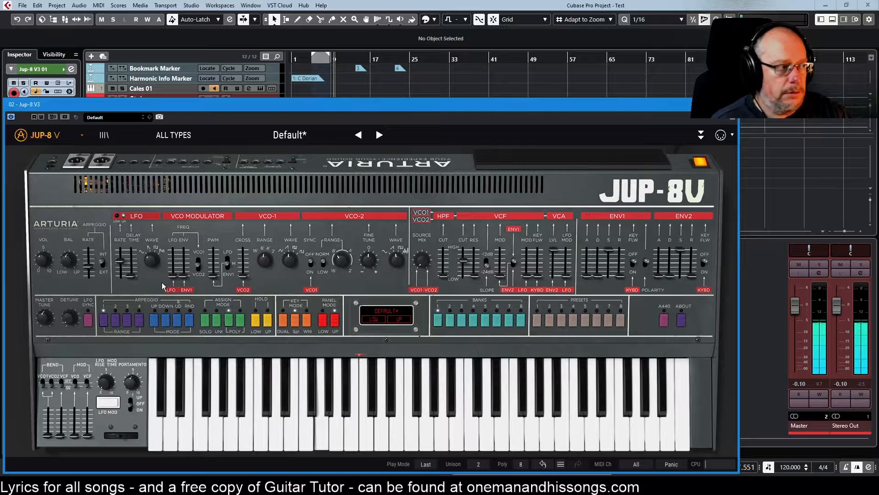
mouse_move(120, 262)
mouse_down()
mouse_move(120, 251)
mouse_move(120, 276)
mouse_up()
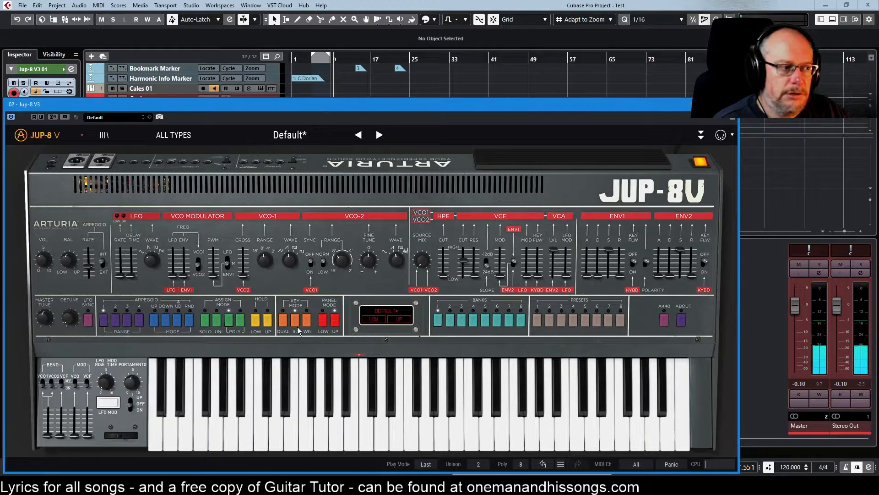
click(323, 321)
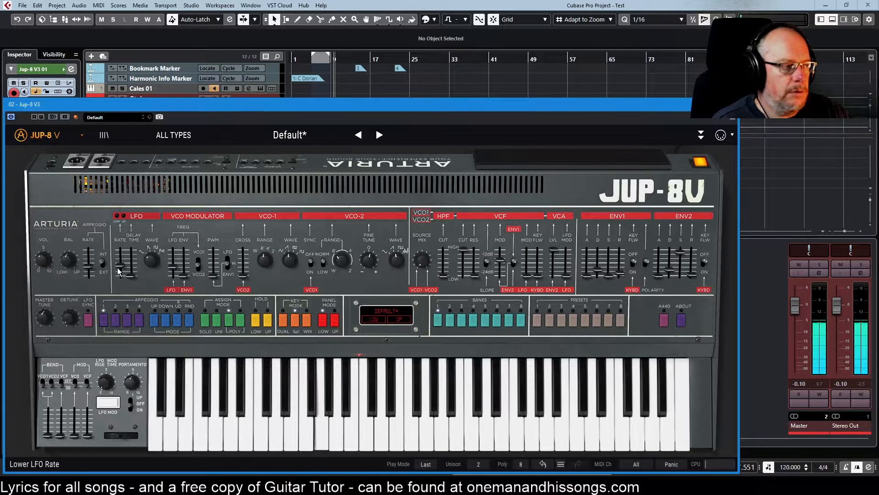
drag(119, 267, 120, 277)
drag(172, 268, 172, 278)
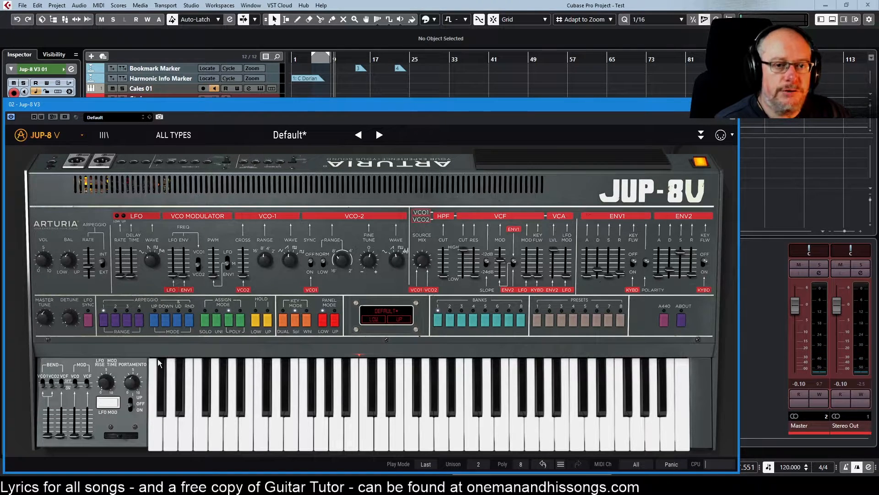
Step: Set the lower panel's source mix to 0.000 and adjust the VCO-1 range
drag(451, 273, 450, 270)
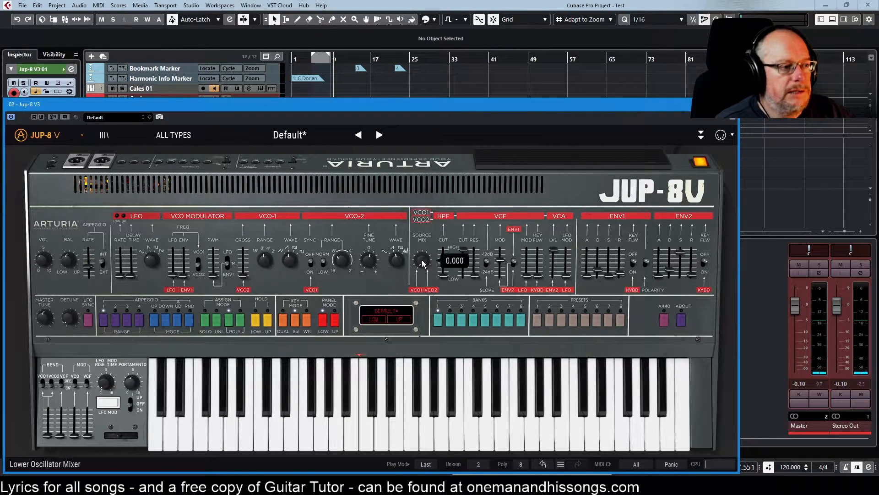
mouse_move(421, 266)
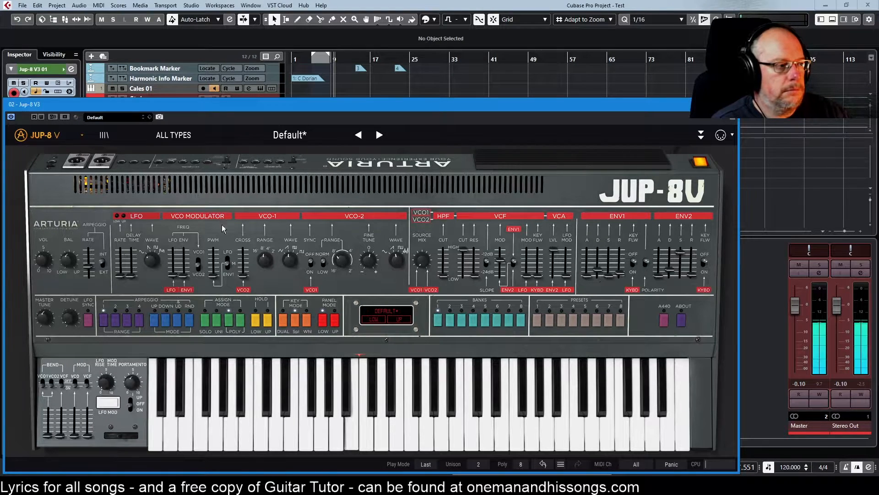
drag(269, 262, 268, 262)
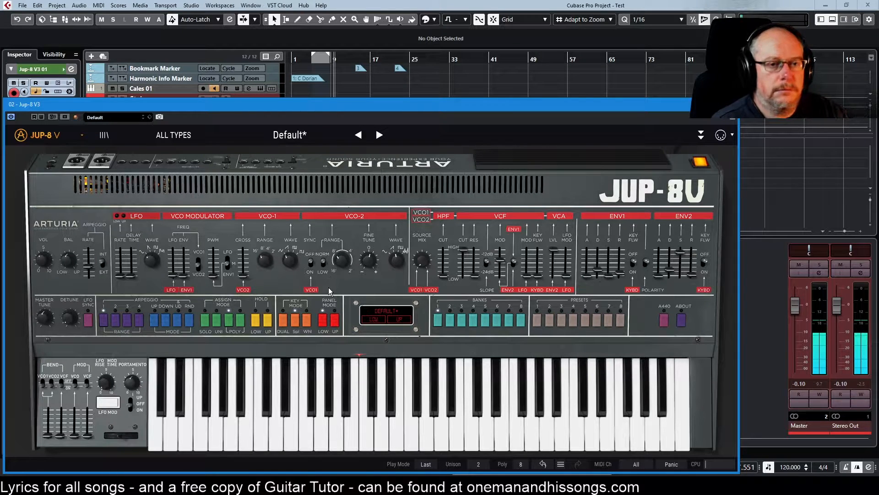
mouse_move(285, 261)
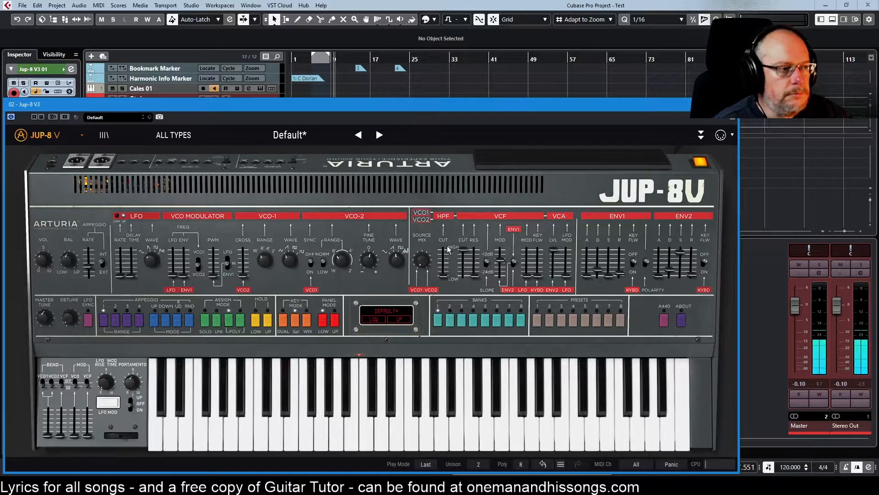
Step: On the lower panel, try VCO-2 at +12 semitones, adjust its waveform, and readjust its range and the source mix
drag(422, 260, 422, 260)
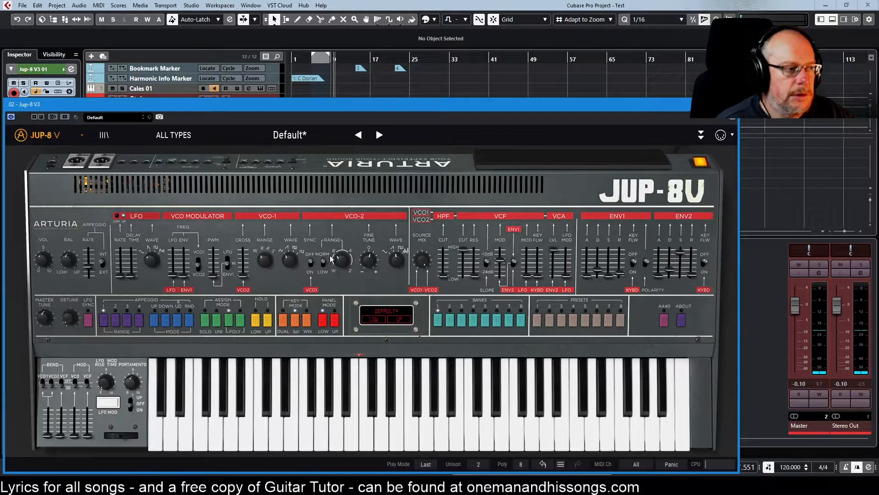
drag(340, 261, 340, 234)
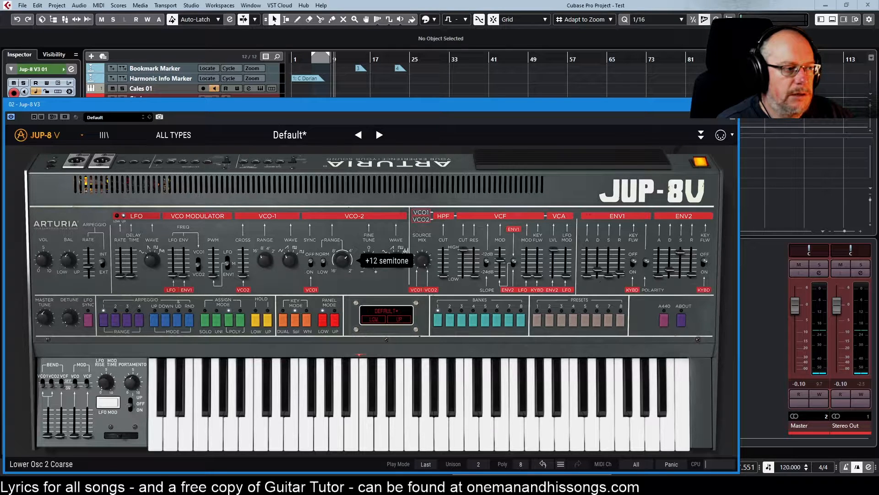
drag(397, 259, 396, 255)
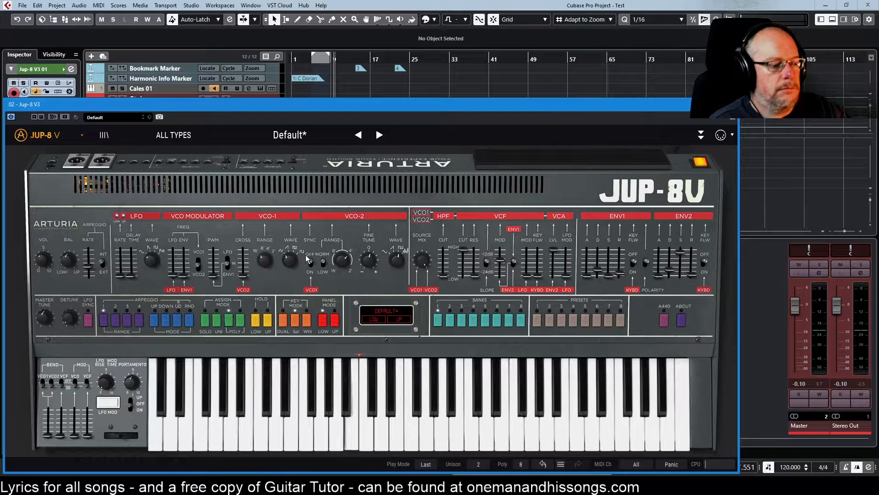
drag(343, 260, 343, 272)
drag(424, 260, 421, 264)
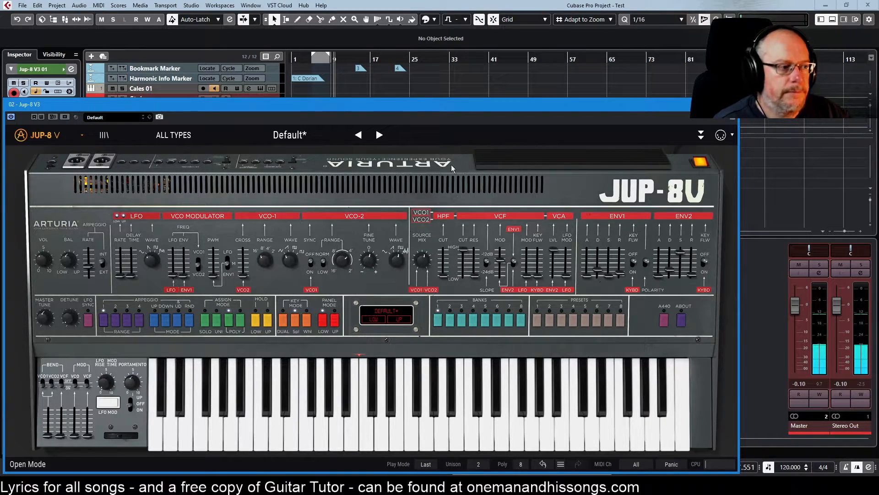
Step: Select the upper panel and adjust the VCO-1 waveform
click(336, 324)
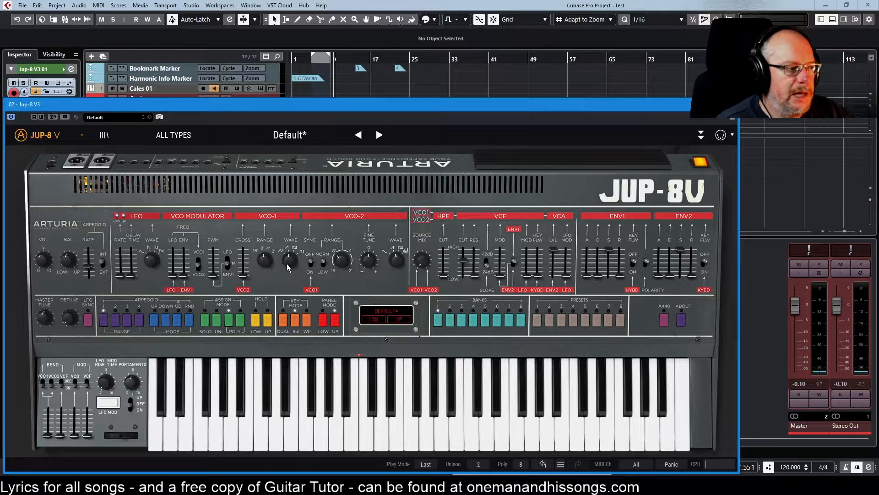
mouse_move(289, 261)
mouse_move(420, 262)
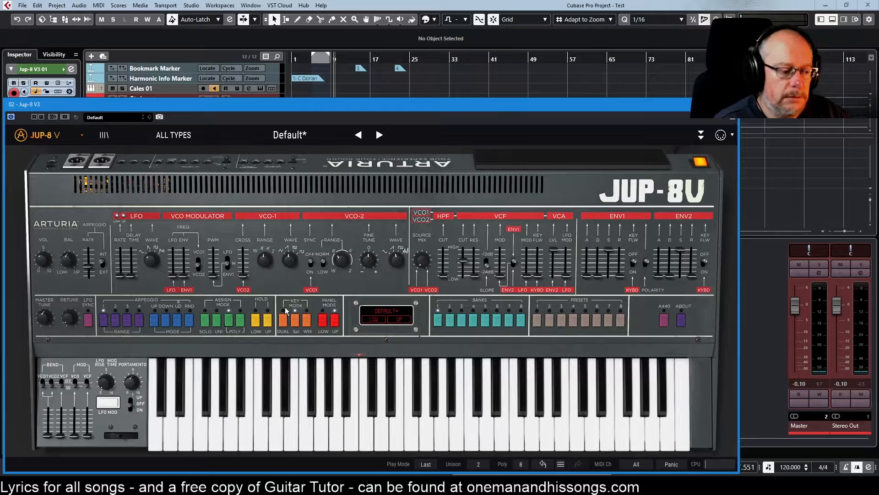
mouse_move(290, 259)
mouse_down()
mouse_move(290, 271)
mouse_move(291, 246)
mouse_move(291, 259)
mouse_up()
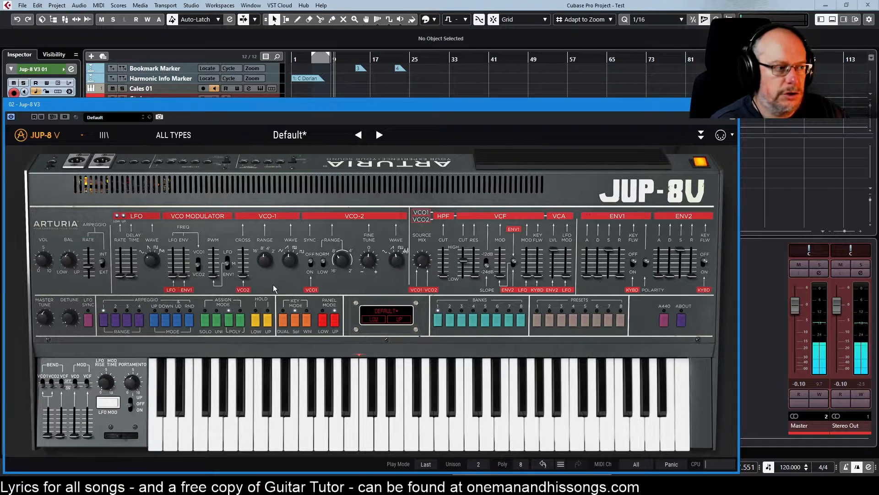
Step: Adjust the upper panel's VCO-2 waveform and audition the source mix at about 0.5, ending at 1.000
drag(422, 260, 423, 215)
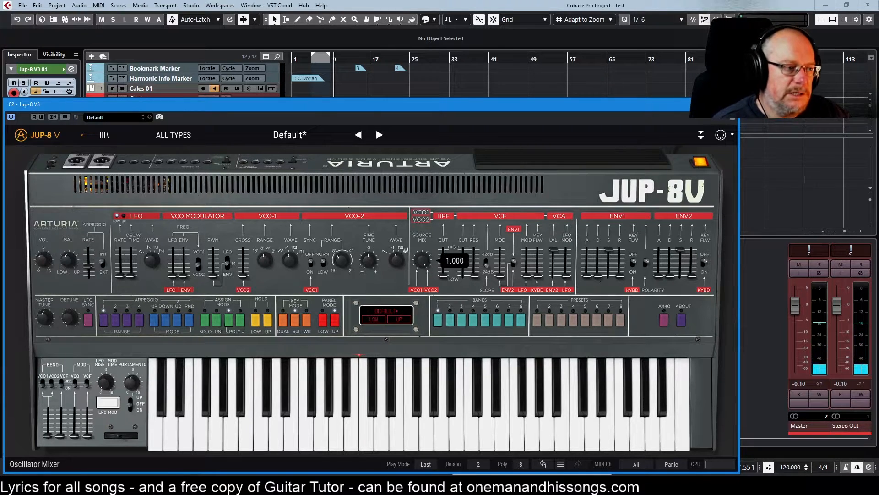
drag(397, 259, 398, 233)
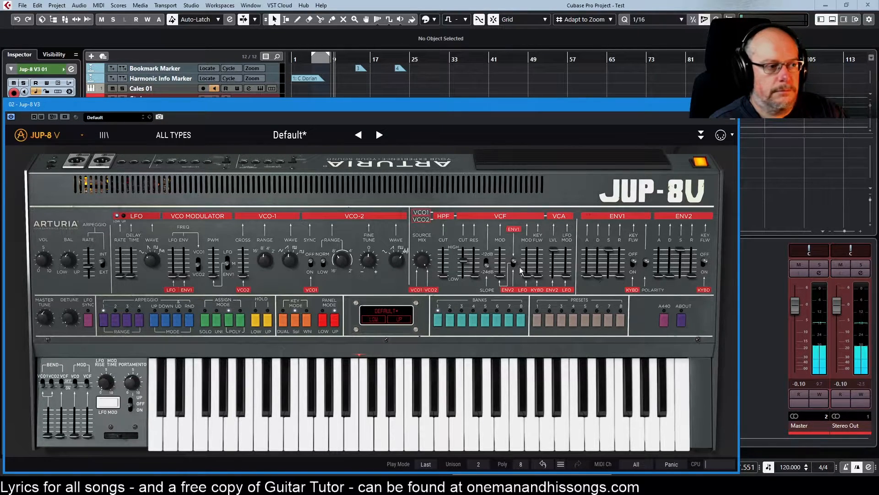
mouse_move(422, 260)
drag(422, 260, 419, 270)
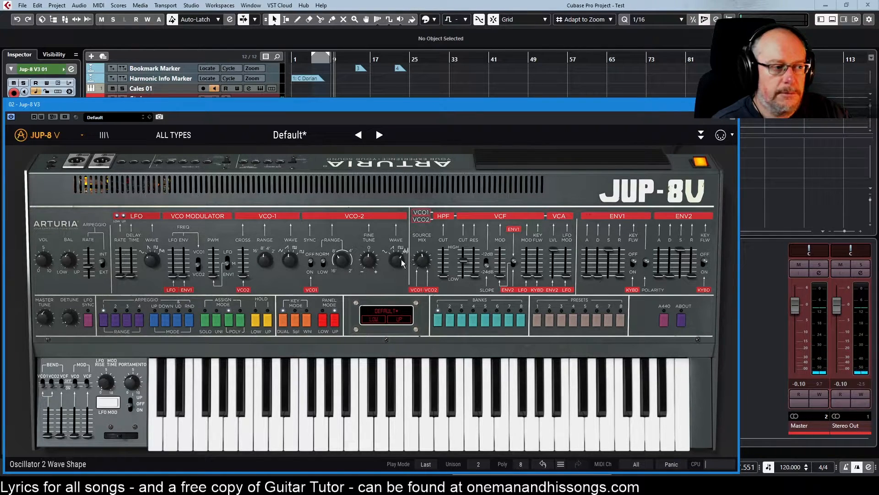
mouse_move(396, 260)
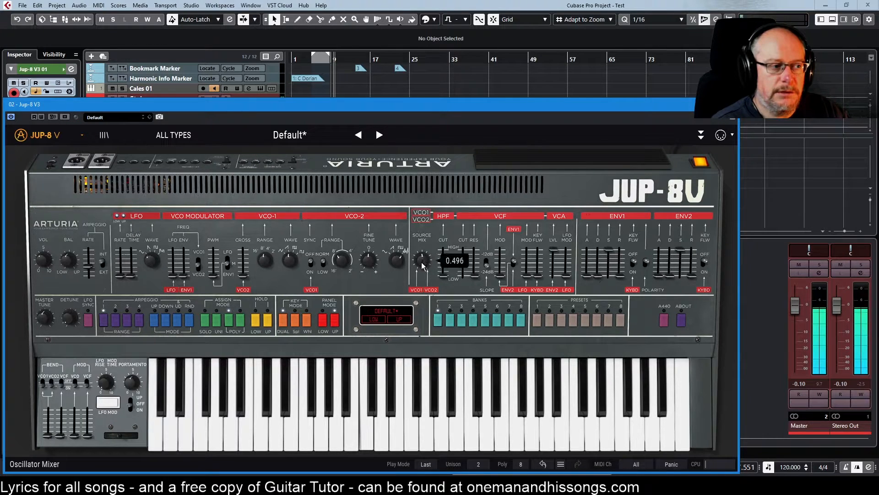
drag(423, 263, 423, 217)
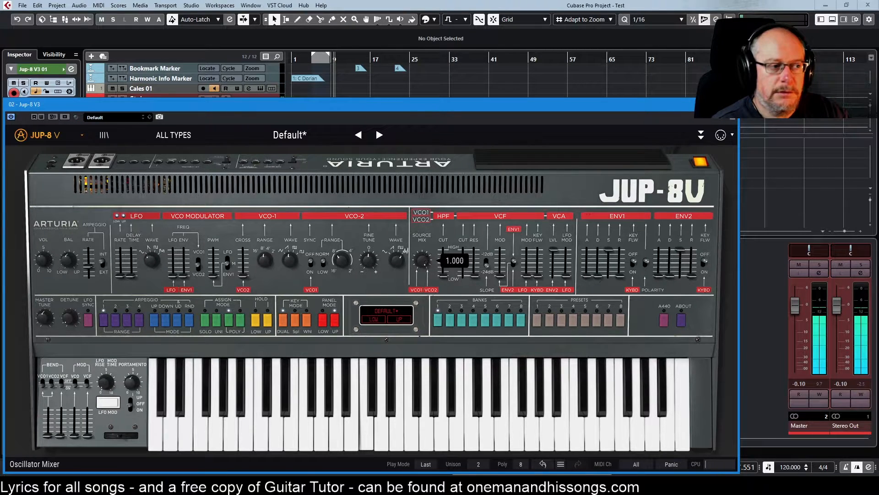
Step: Reduce the VCA envelope 2 modulation amount to 0.000 on the lower panel
click(325, 321)
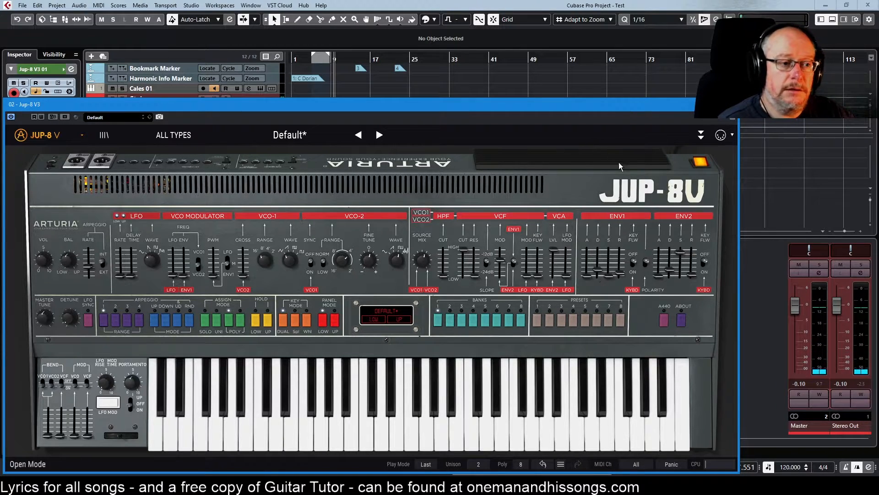
drag(554, 249, 553, 272)
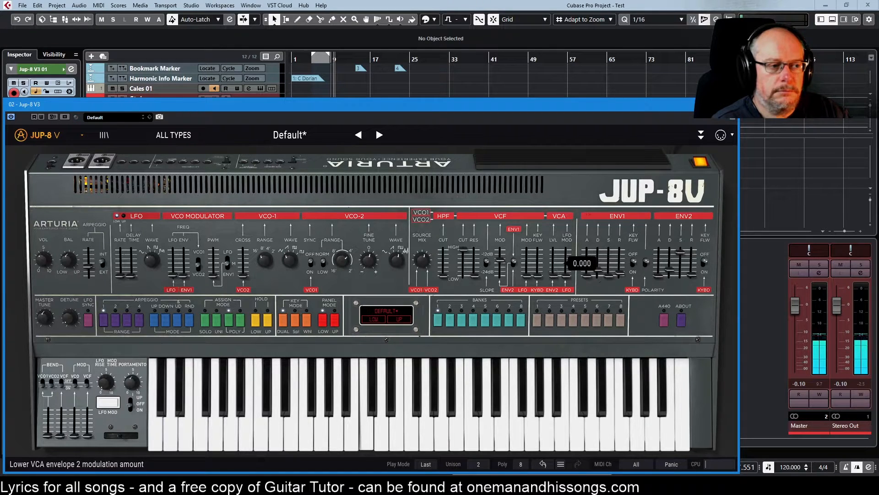
Step: Try several VCA envelope 2 modulation amounts on the lower panel, ending slightly above 0.2
drag(554, 278, 556, 275)
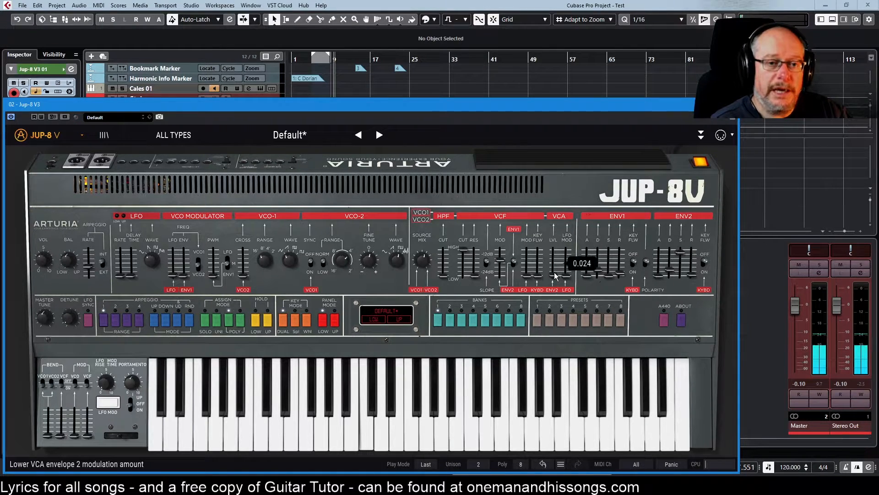
drag(555, 275, 555, 281)
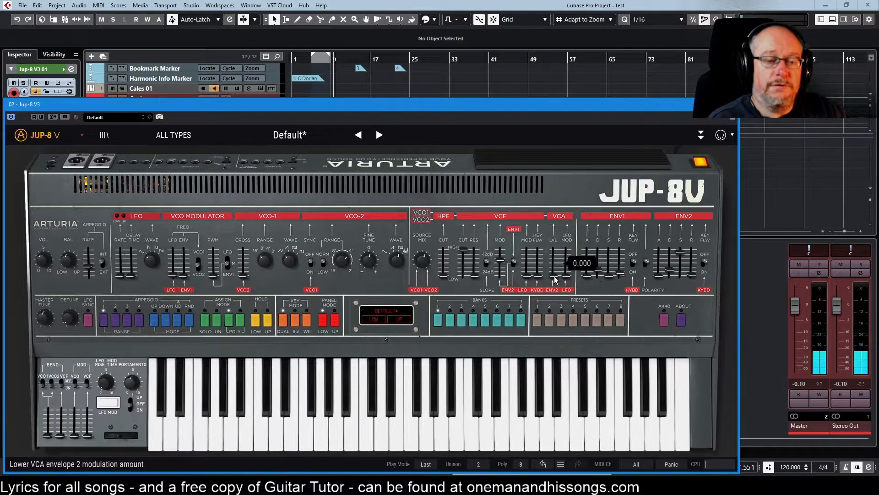
drag(555, 280, 555, 269)
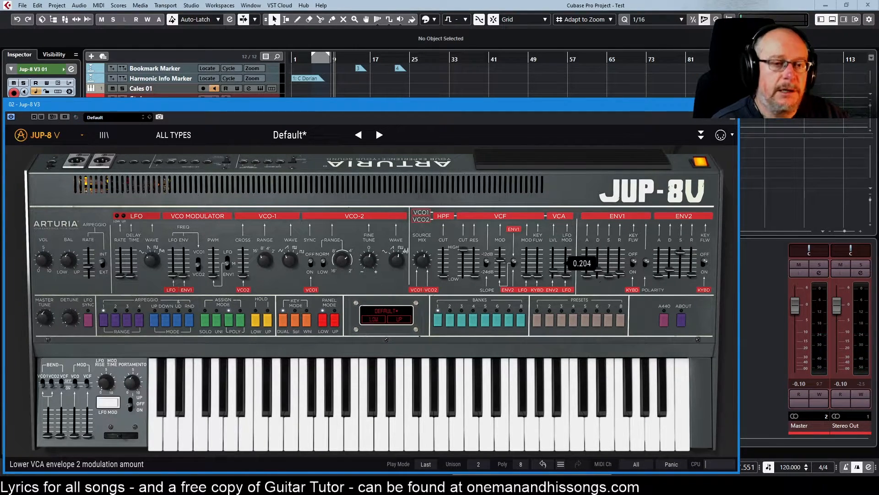
drag(554, 269, 553, 267)
Step: Select the upper panel, set its source mix to about 0.544, and view the polyphony options
click(335, 320)
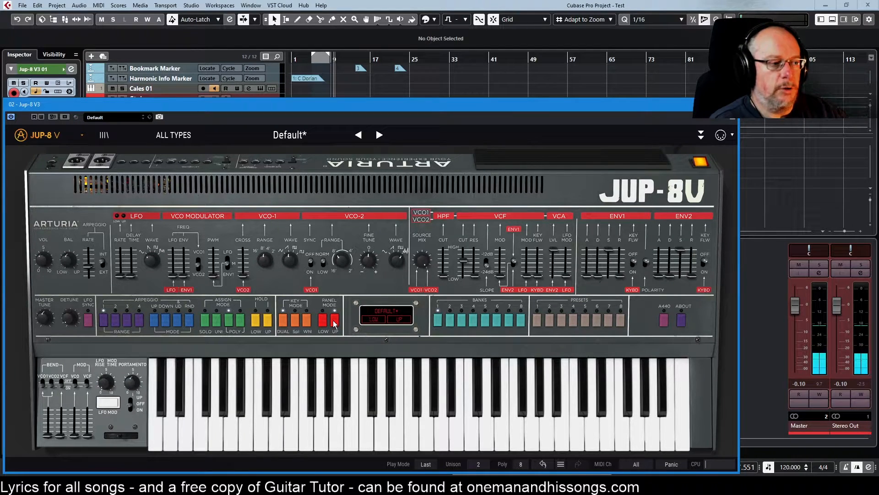
drag(422, 259, 418, 265)
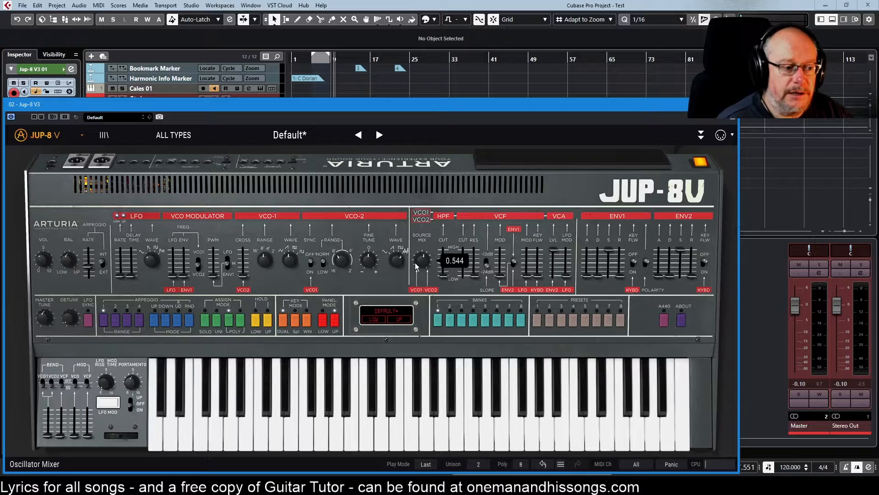
click(521, 464)
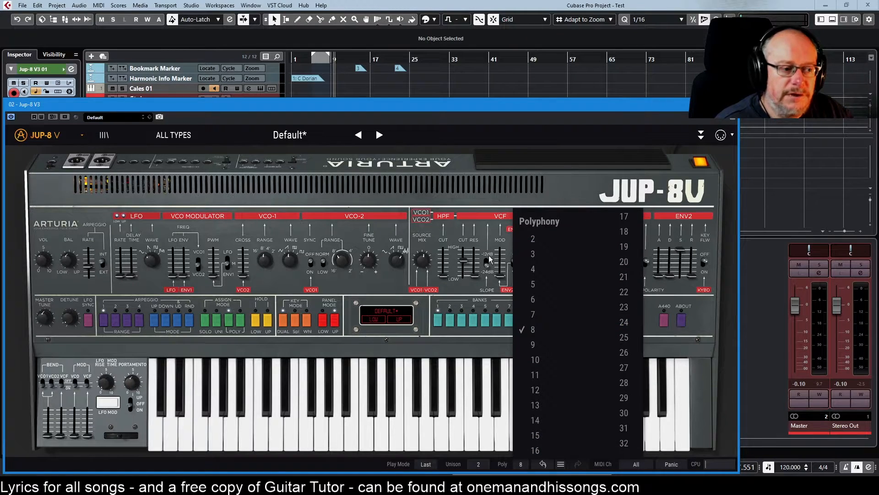
click(394, 185)
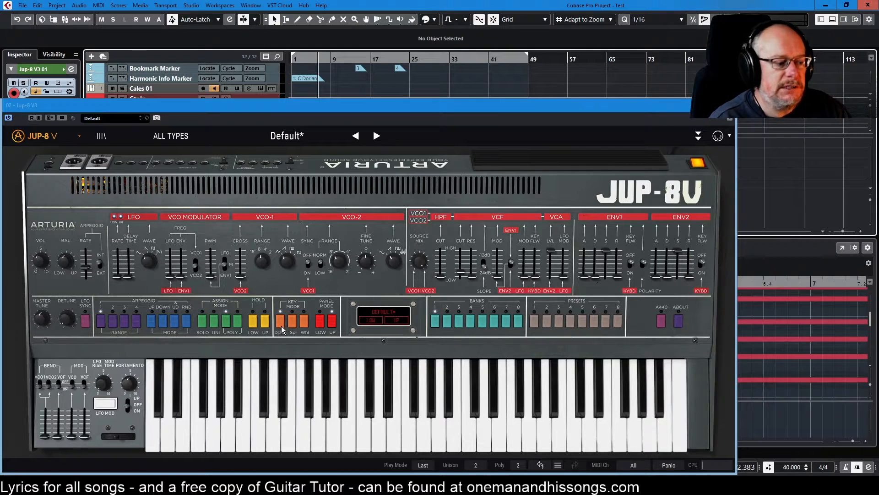
Step: Bring in the Insight 2 spectrum analyzer and examine the dual-mode sound's frequency peaks alongside the synth
drag(878, 34, 106, 7)
mouse_move(126, 180)
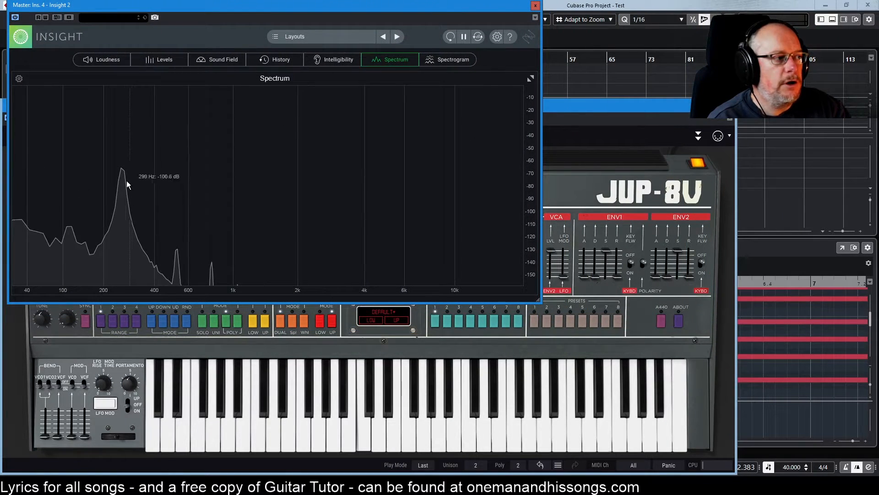
click(663, 109)
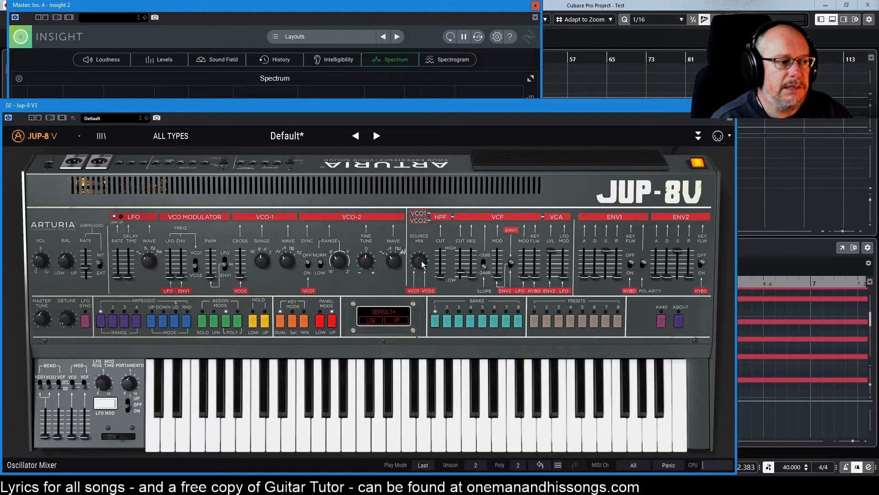
mouse_move(422, 265)
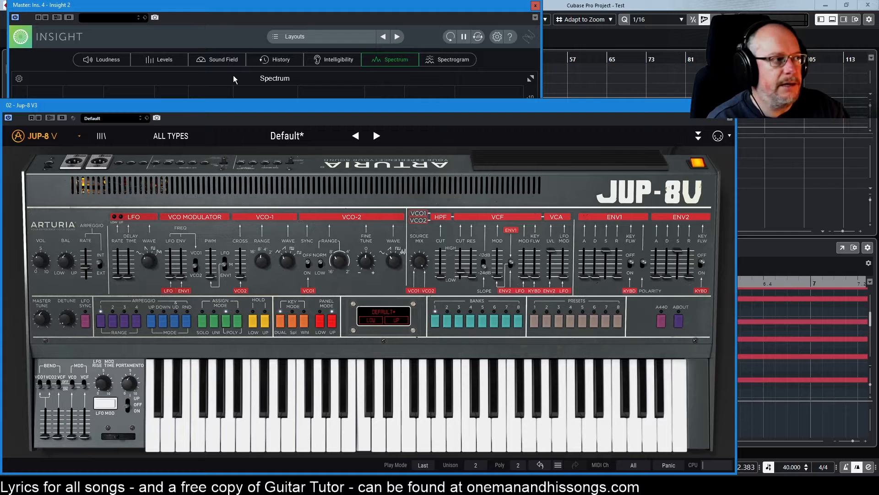
click(223, 19)
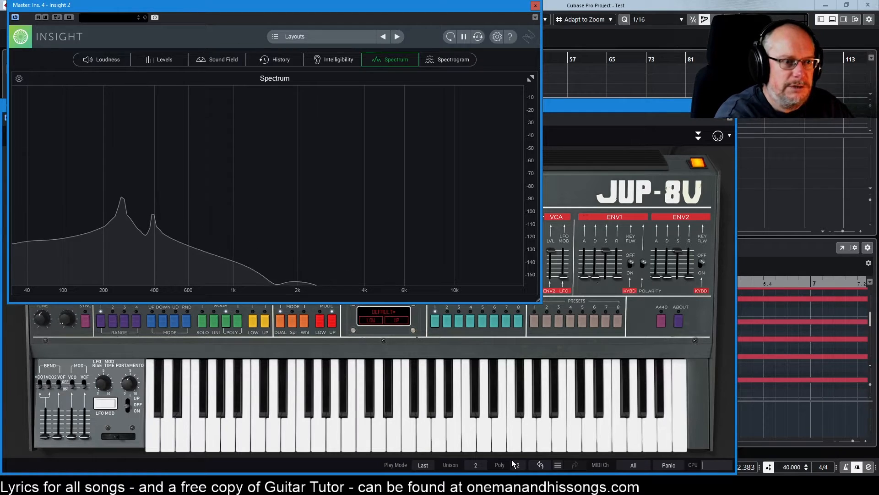
Step: Return to the JUP-8 V and switch its key mode from dual to whole
click(405, 351)
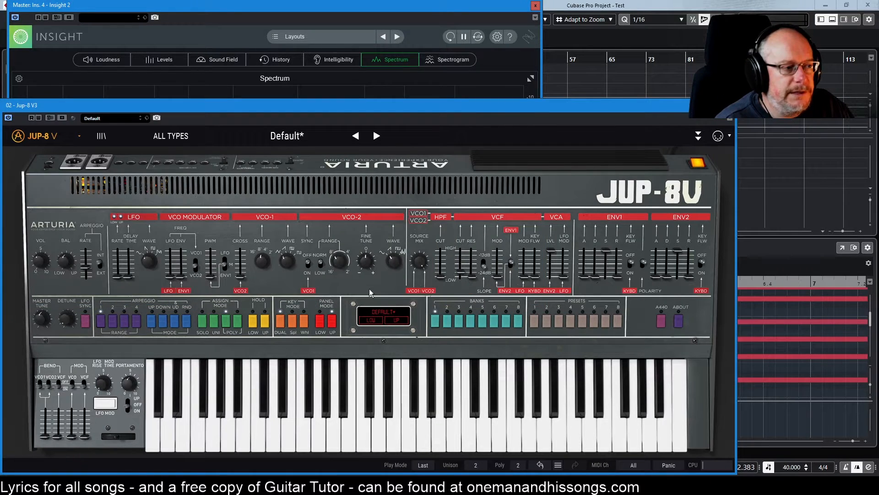
click(305, 326)
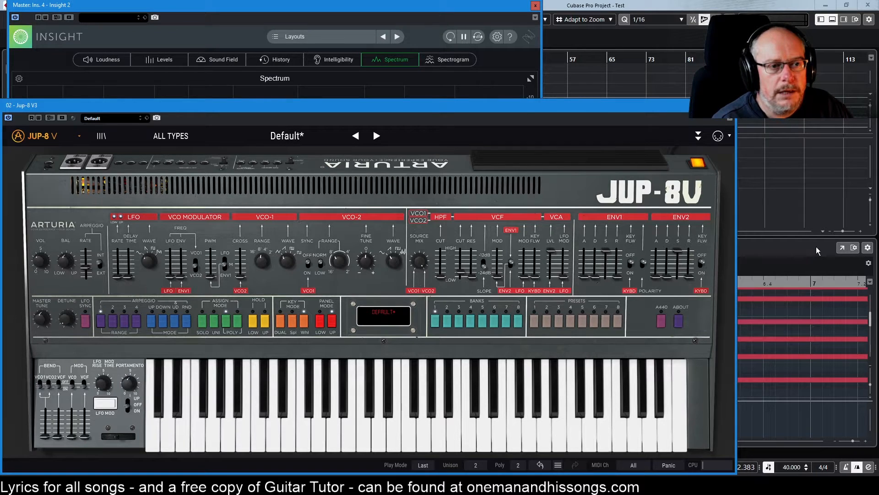
Step: Open the Key Editor in its own window, place it beside the spectrum analyzer, and move the synth out of the way
click(845, 252)
click(844, 251)
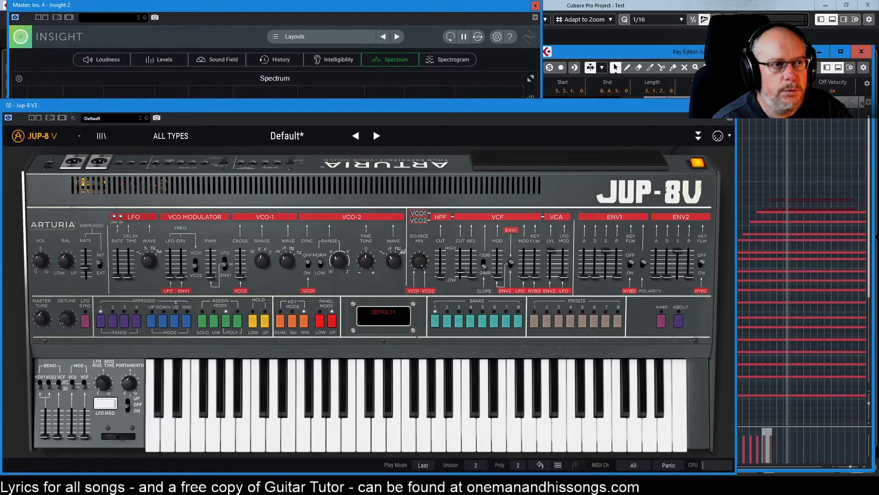
drag(727, 53, 819, 82)
drag(548, 109, 878, 91)
drag(725, 80, 640, 56)
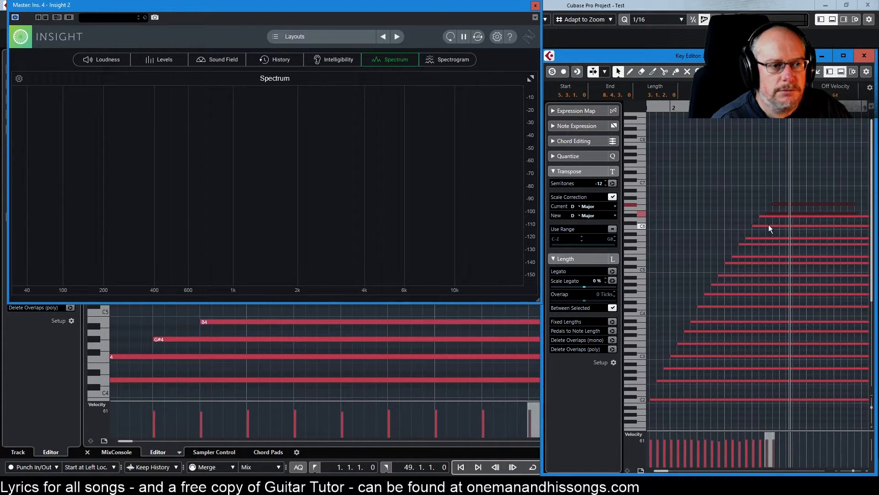
Step: Play the stacked rising notes in whole mode while examining the spectrum, and check the synth's polyphony setting between passes
click(705, 108)
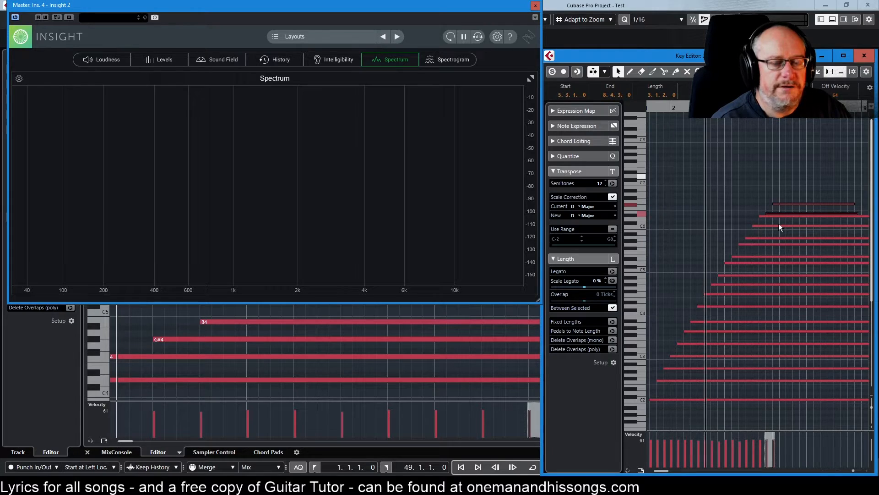
key(space)
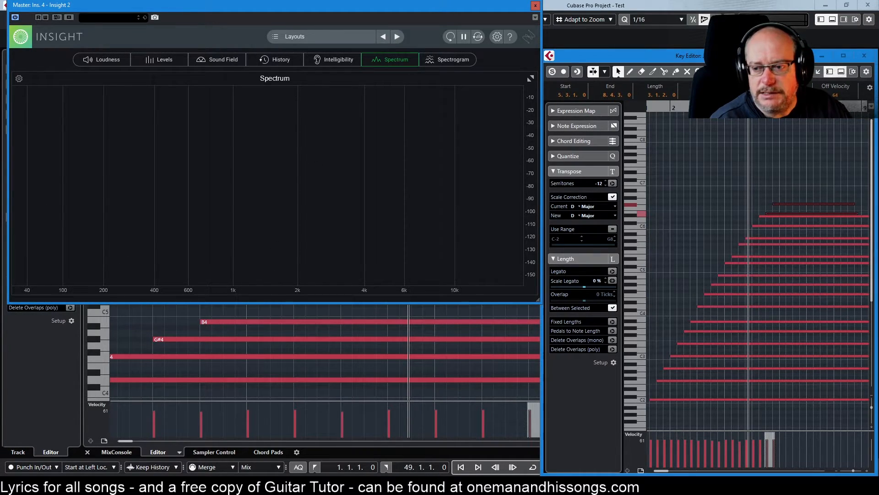
drag(0, 148, 494, 72)
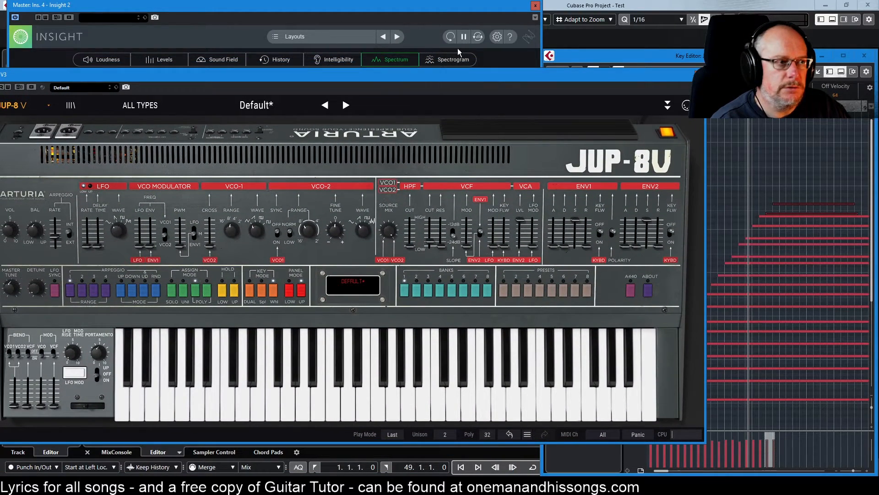
drag(453, 71, 878, 89)
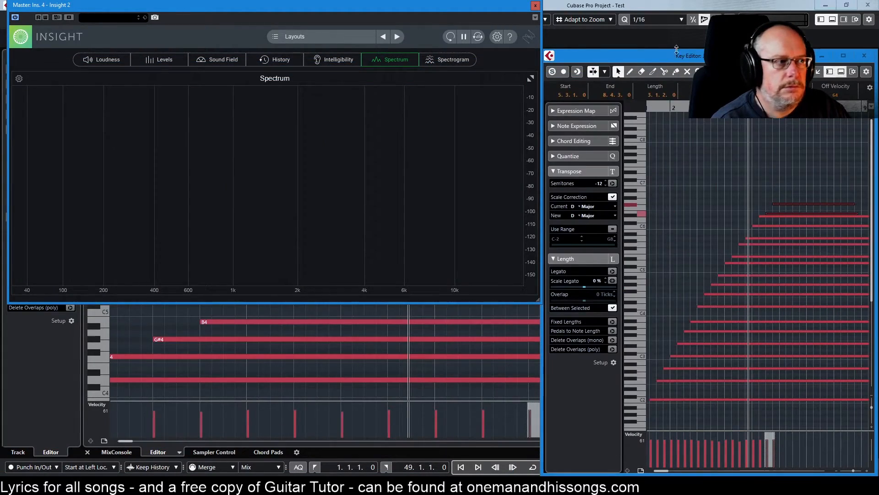
key(space)
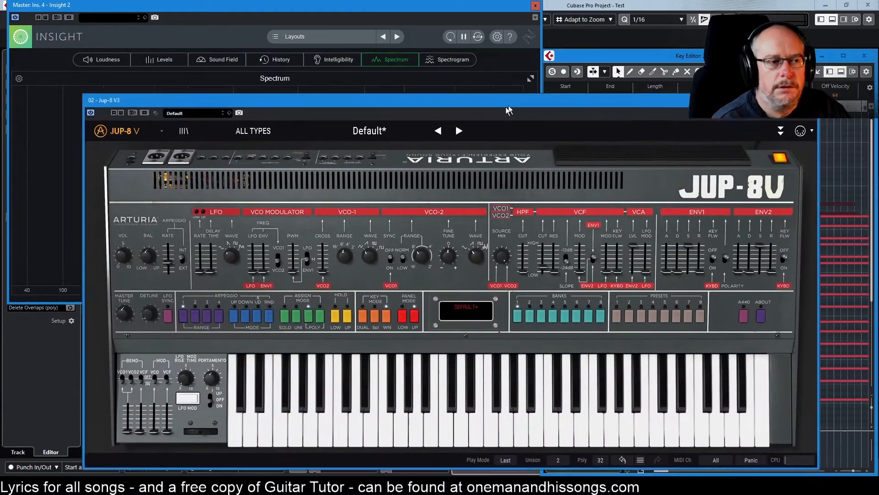
Step: Set the polyphony to 16 voices and the key mode to dual, then move the synth clear of the analyzer
drag(506, 106, 447, 103)
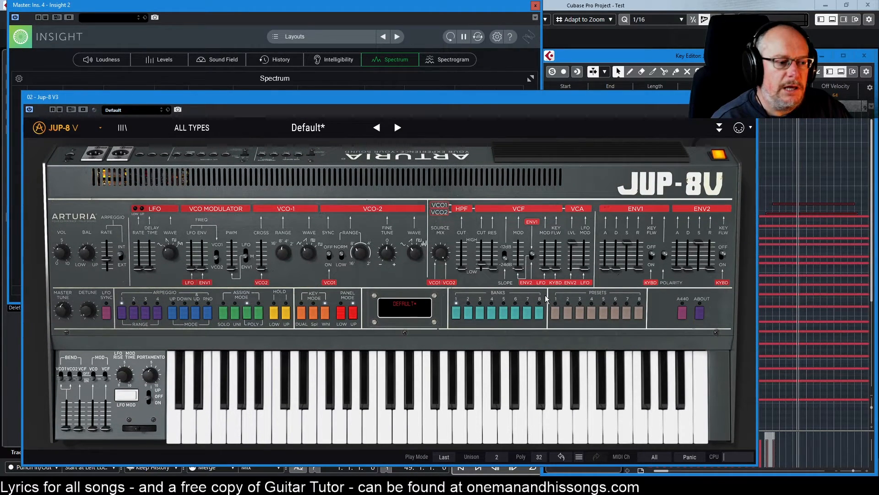
click(541, 457)
click(553, 442)
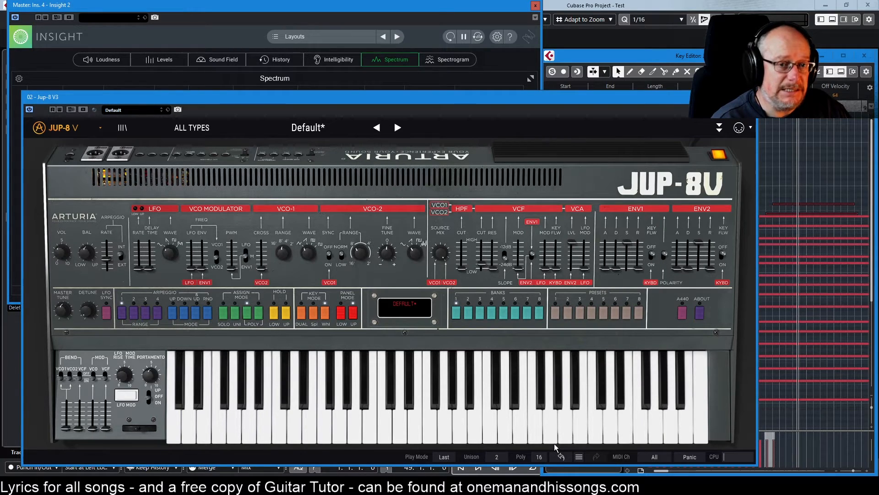
click(301, 314)
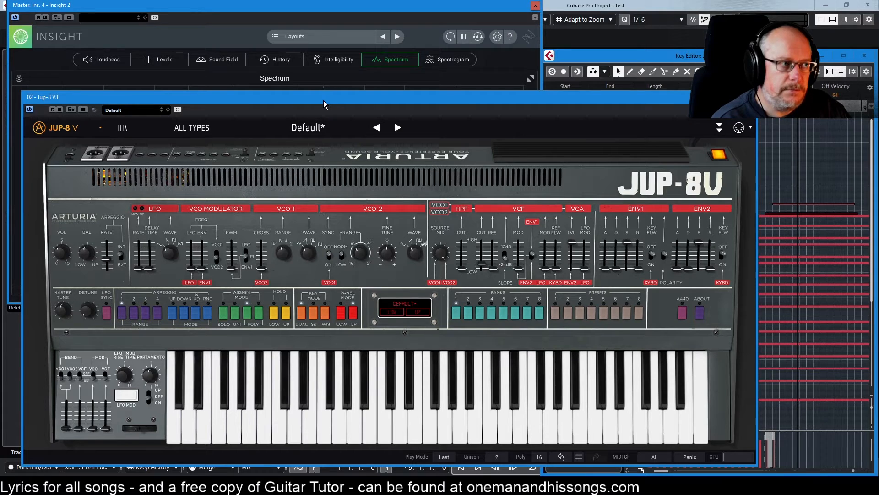
drag(323, 100, 878, 45)
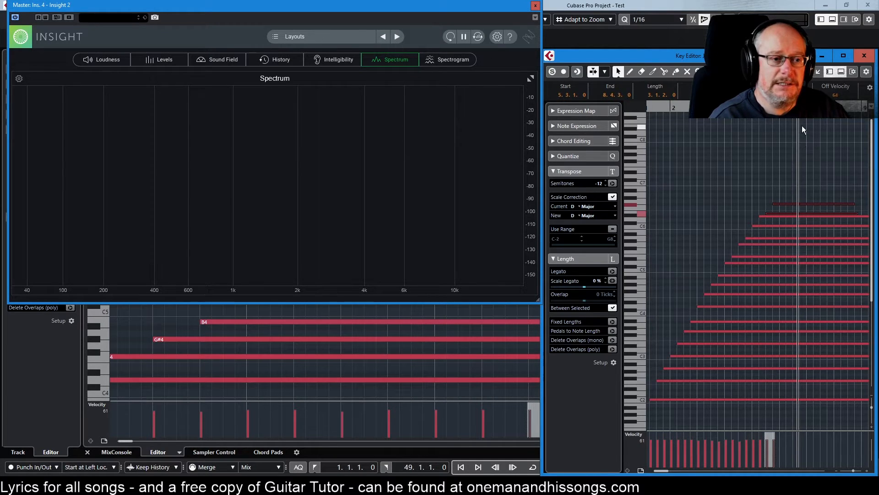
Step: Play the rising notes in dual mode with 16 voices and examine which low notes drop out of the spectrum
click(709, 108)
key(space)
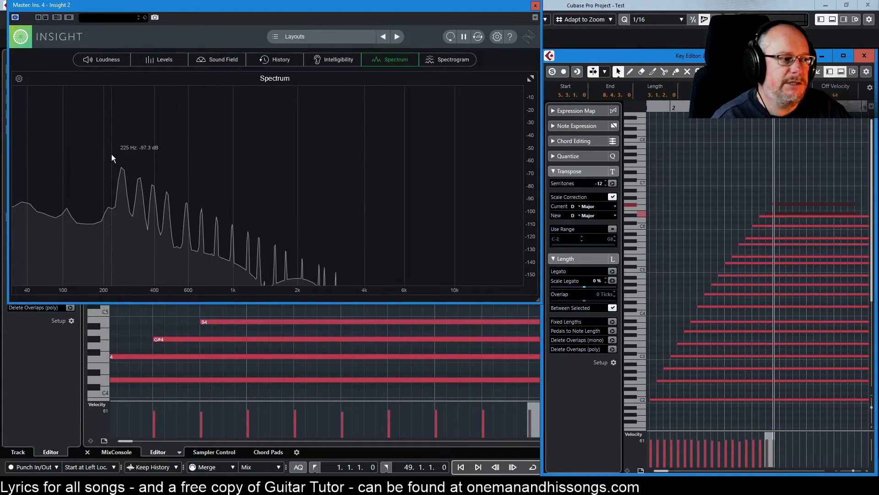
key(space)
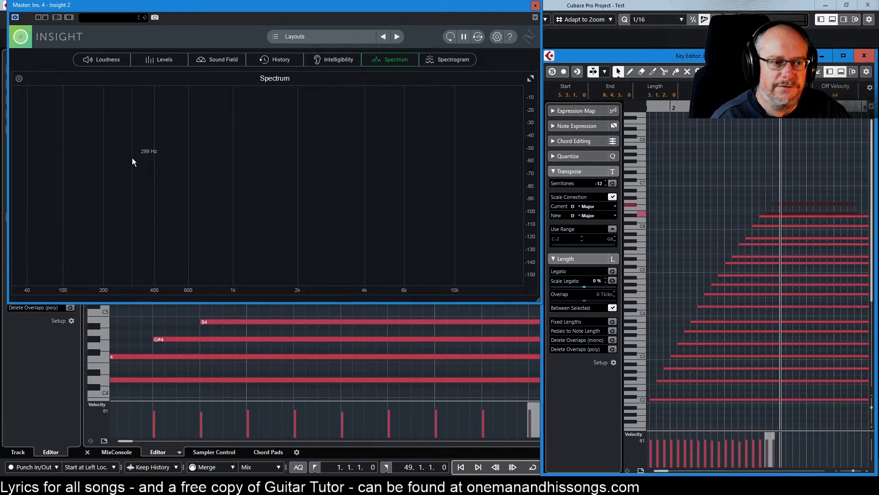
Step: Set the polyphony to 32 voices and move the synth clear of the analyzer and Key Editor
drag(0, 102, 222, 74)
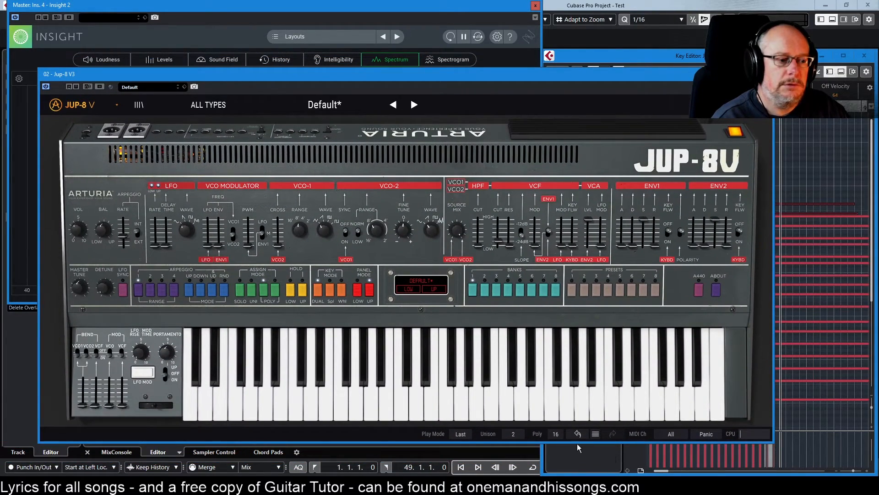
click(556, 434)
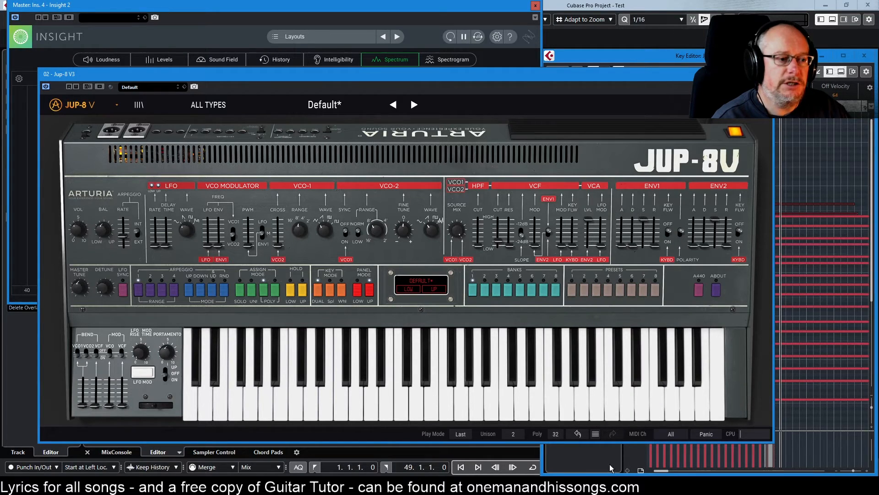
drag(434, 75, 878, 50)
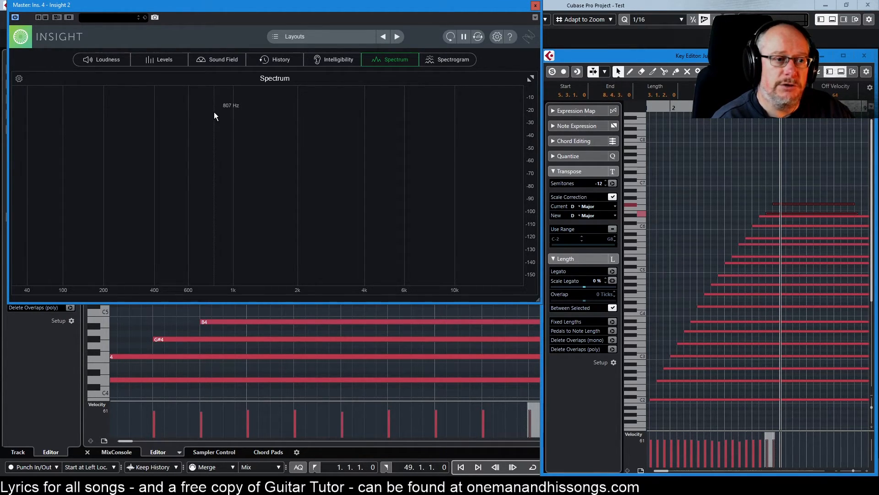
Step: Play the rising notes in dual mode with 32 voices, examine the spectrum, bring the synth back, and stop playback
click(718, 108)
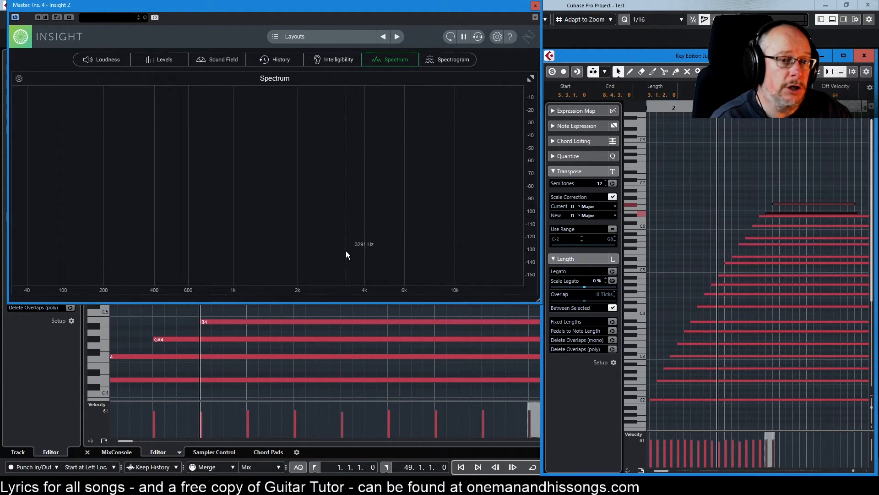
key(space)
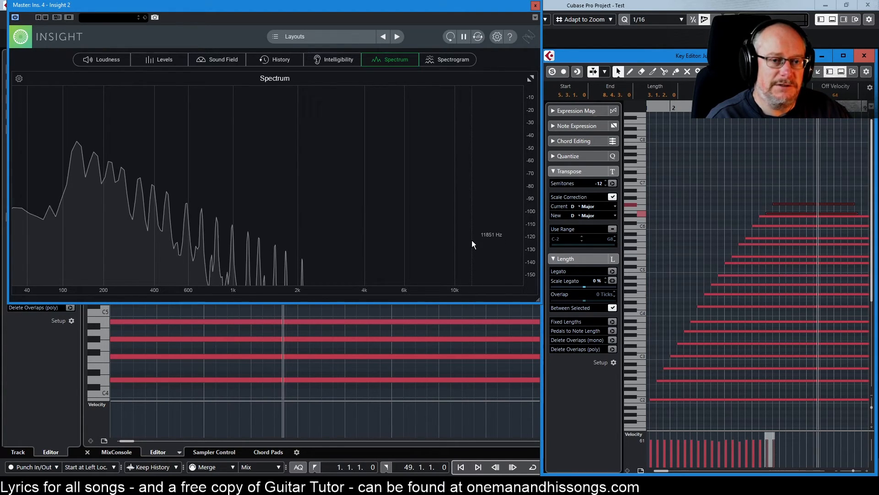
drag(878, 14, 283, 62)
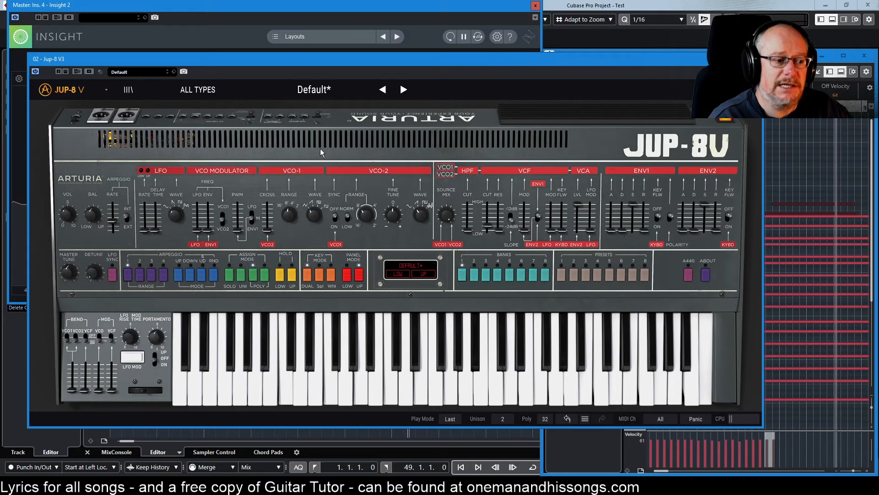
click(488, 452)
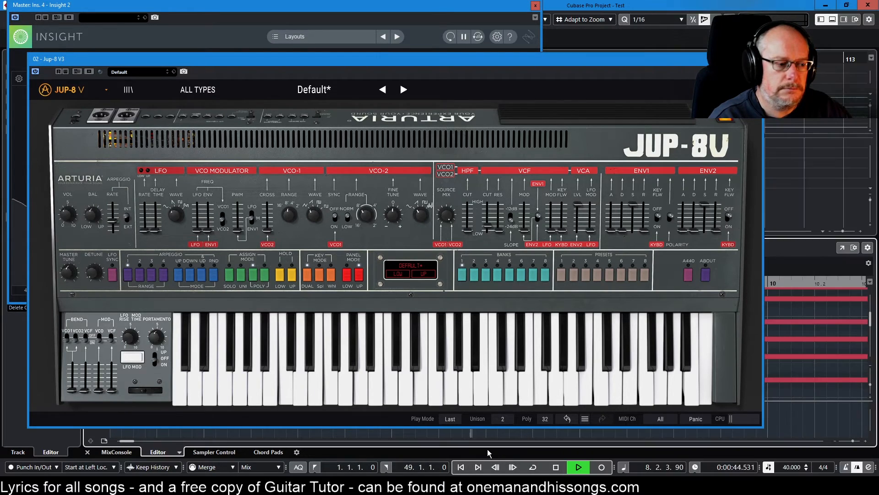
click(556, 470)
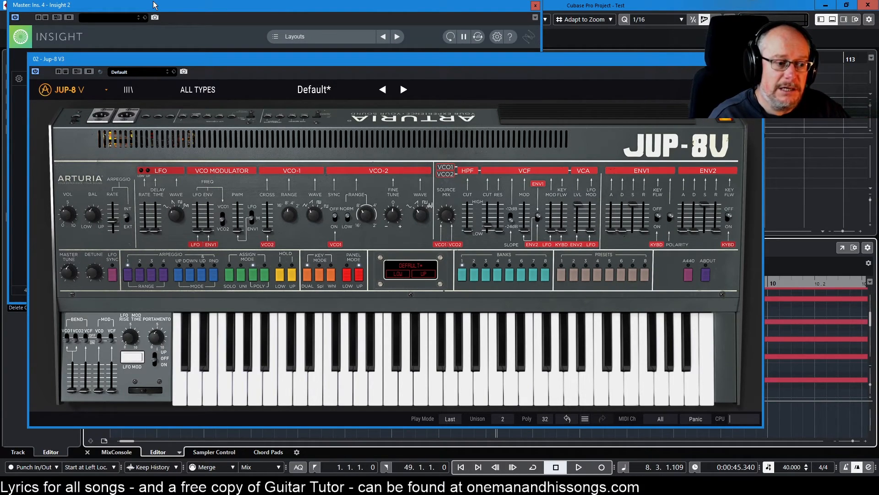
Step: Try the polyphony at 8 voices, set it to 4, and bring the spectrum analyzer to the front
click(551, 420)
click(563, 288)
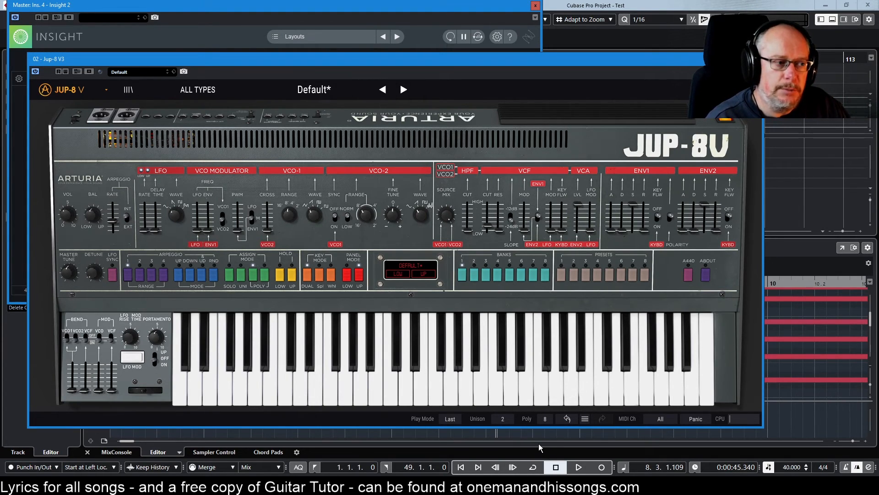
click(546, 420)
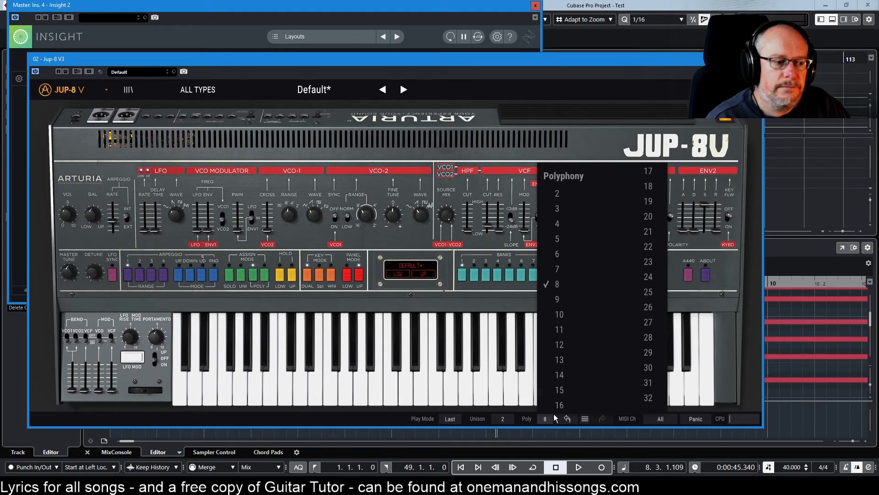
click(562, 227)
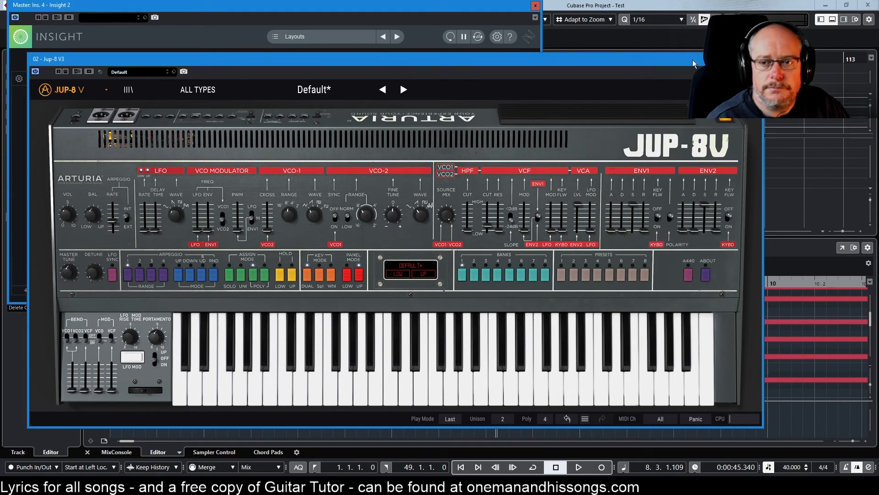
click(308, 6)
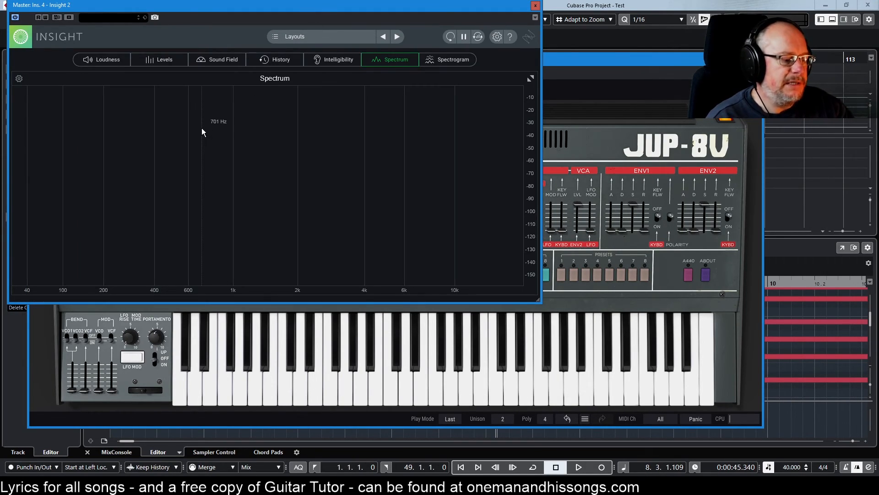